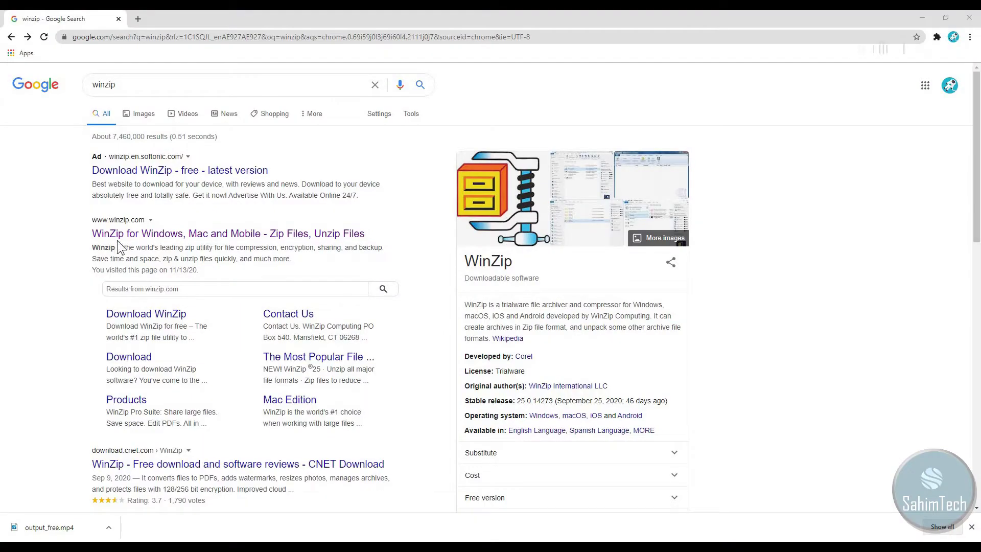
- Browse the official WinZip website, then open the WinRAR download site from the Google results
click(135, 235)
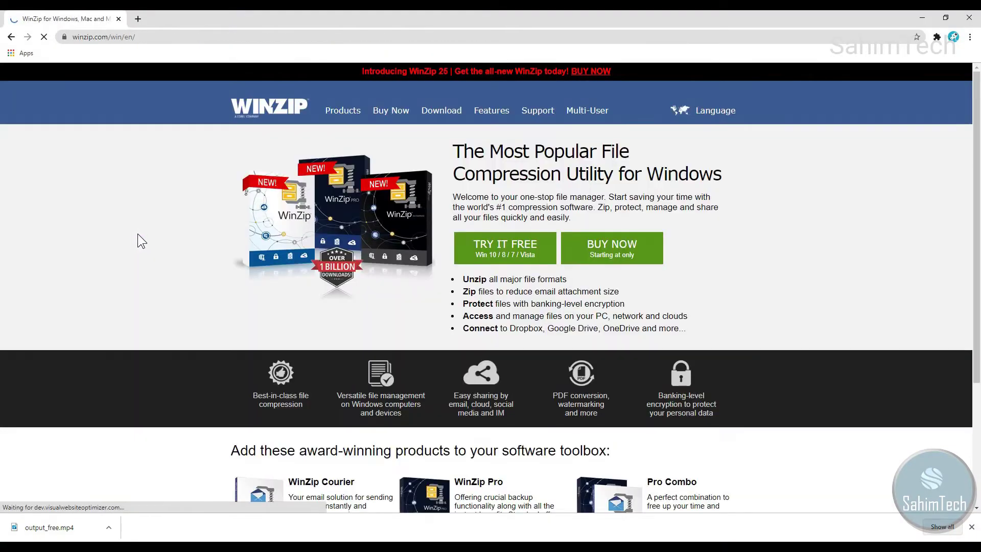
scroll(170, 255, down, 3)
scroll(171, 257, up, 4)
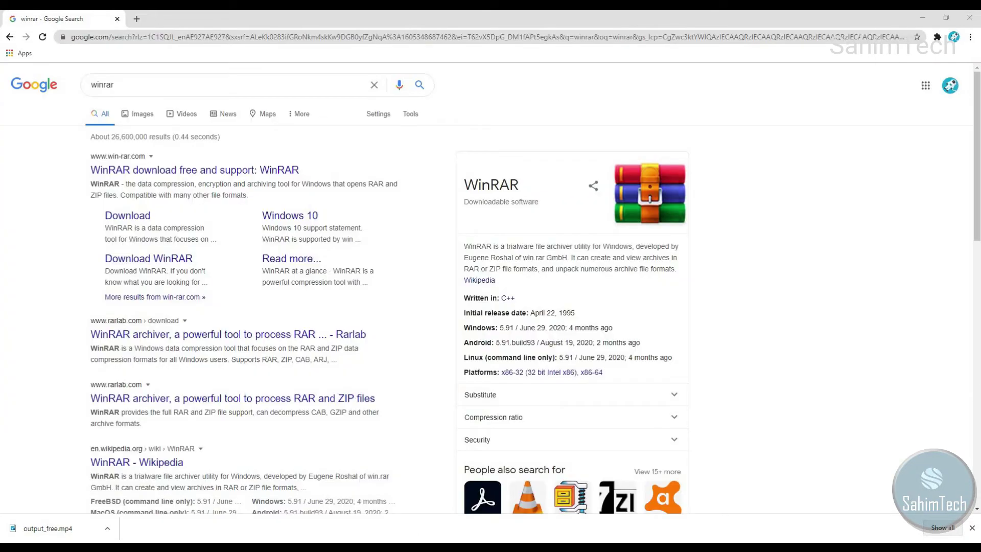
click(200, 171)
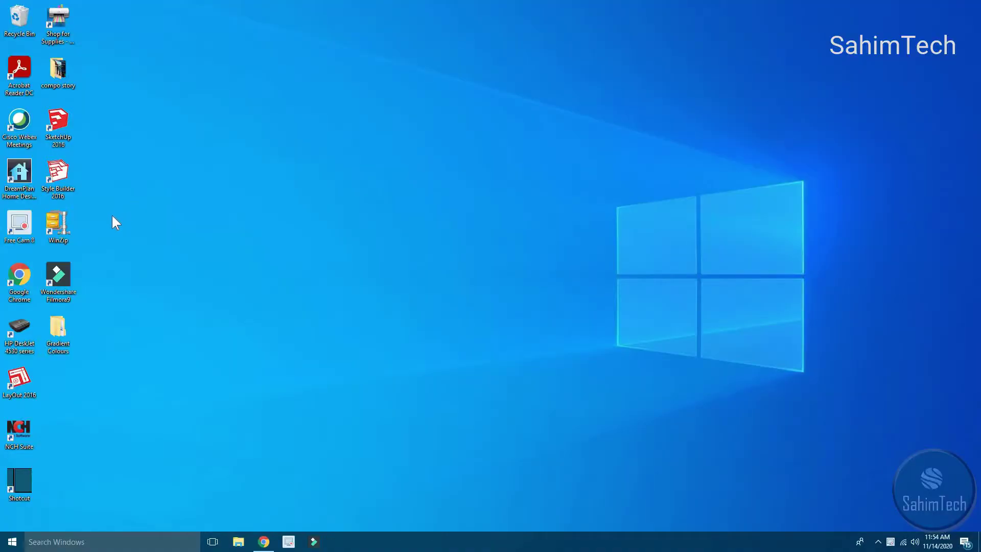
- After selecting the WinZip desktop shortcut, bring the Chrome window with the Gmail inbox forward
click(55, 234)
click(59, 238)
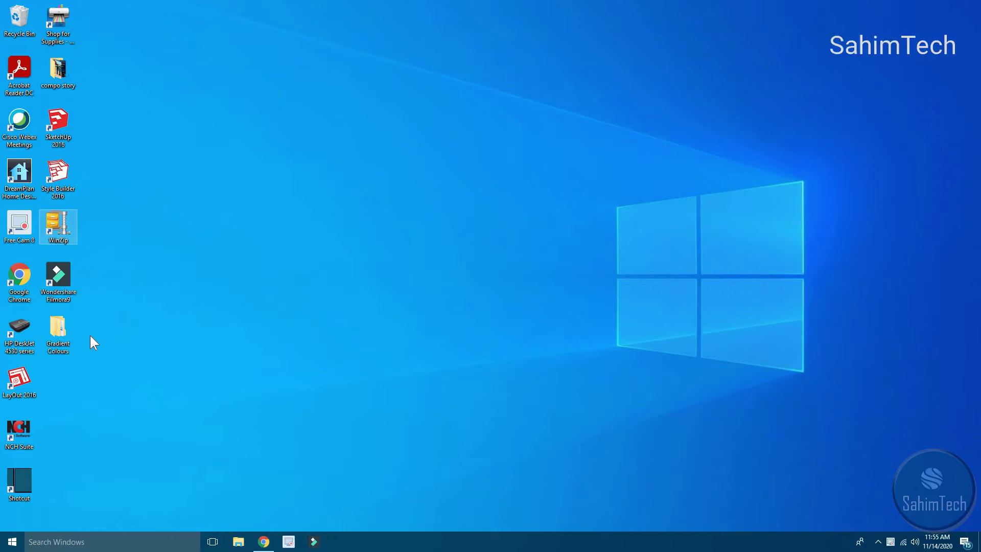
drag(95, 351, 57, 341)
click(263, 541)
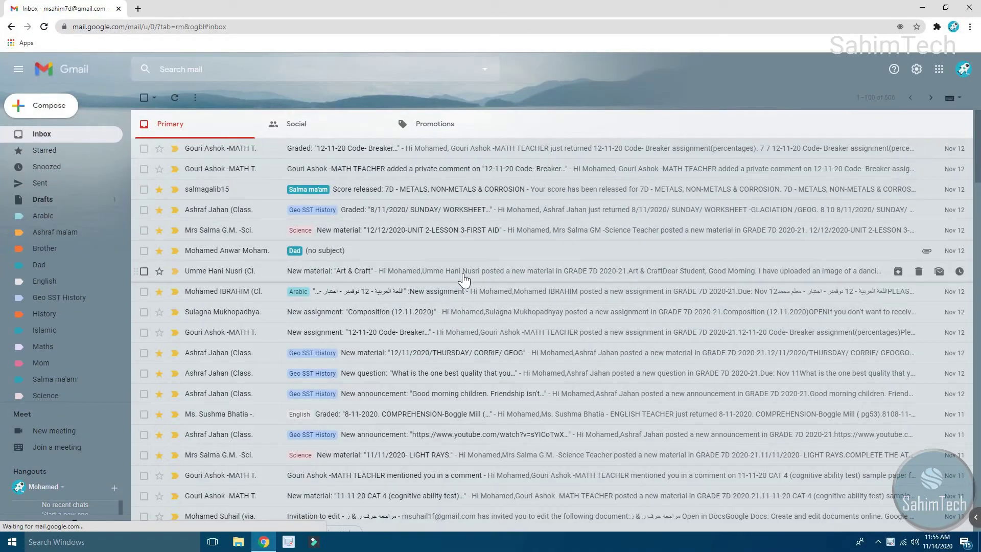
- Minimize the Chrome window showing Gmail to reveal the desktop
scroll(466, 286, down, 2)
scroll(536, 246, up, 2)
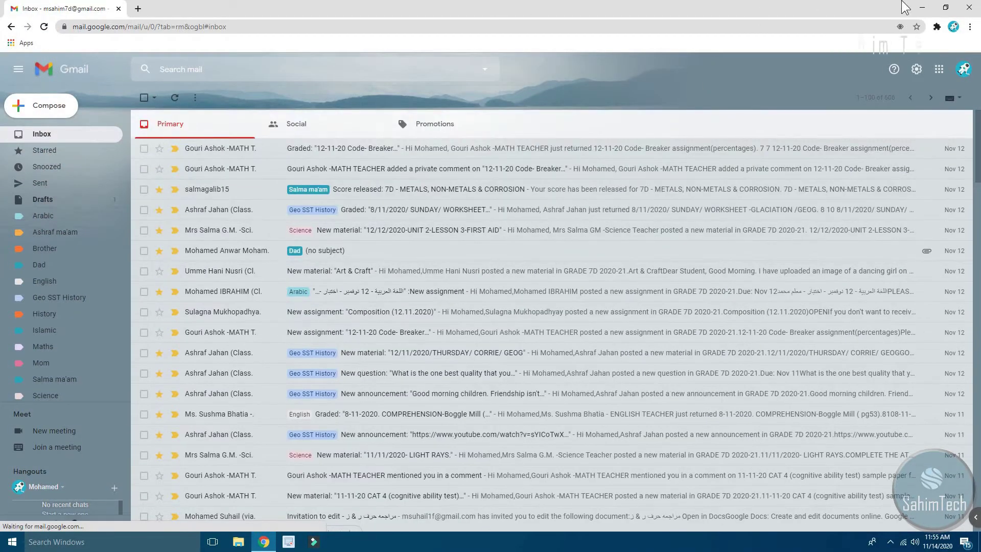
click(922, 7)
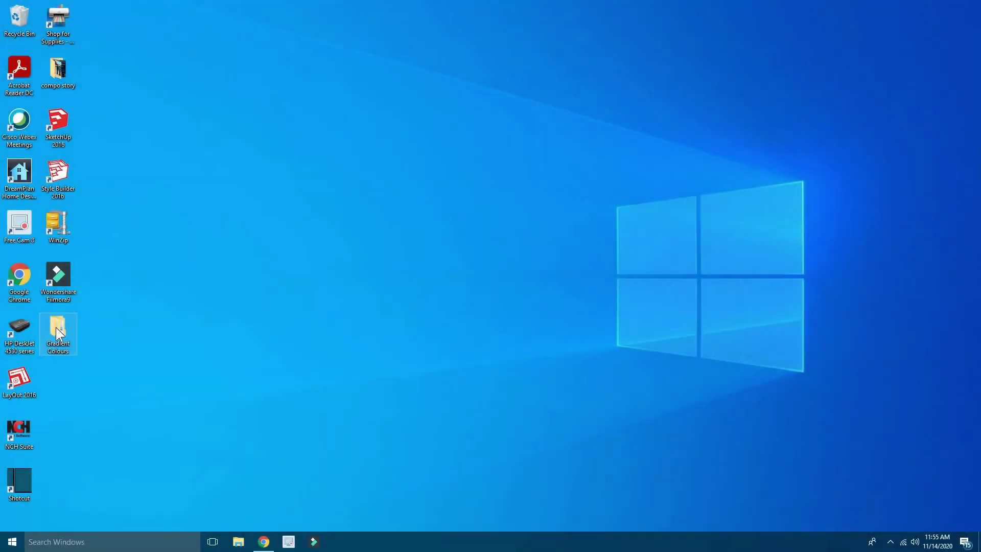
- Use WinZip's 'Add to Zip file...' context command on the Gradient Colours folder
right_click(55, 332)
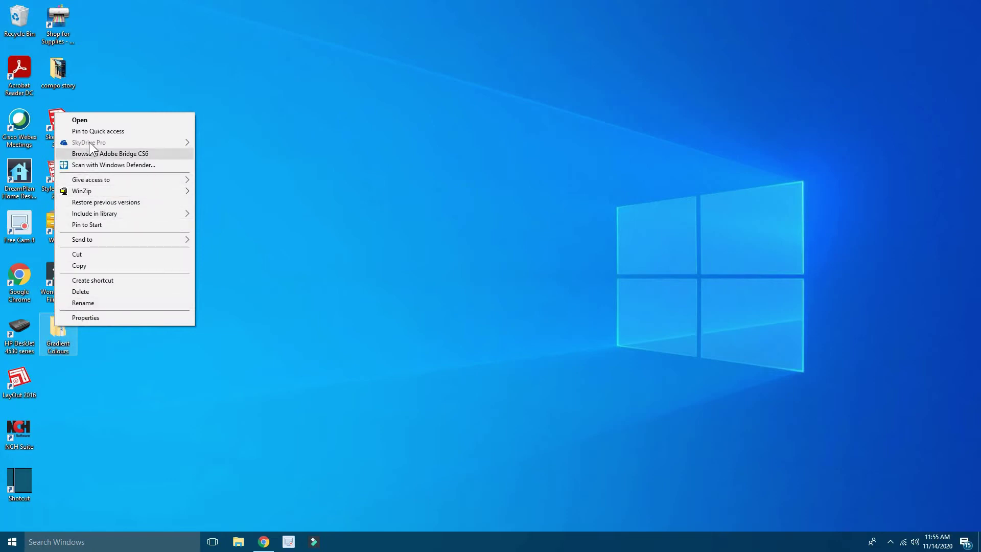
mouse_move(107, 189)
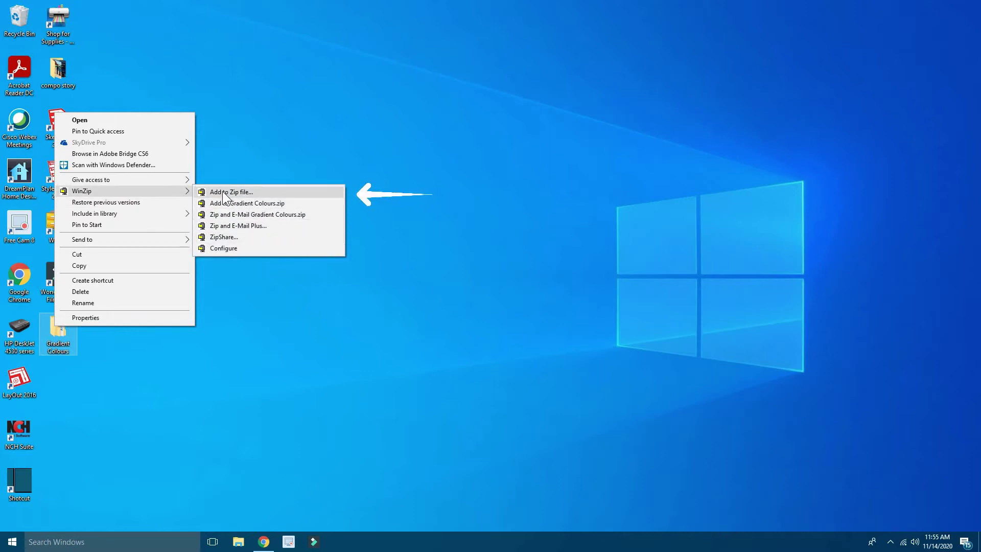
click(264, 192)
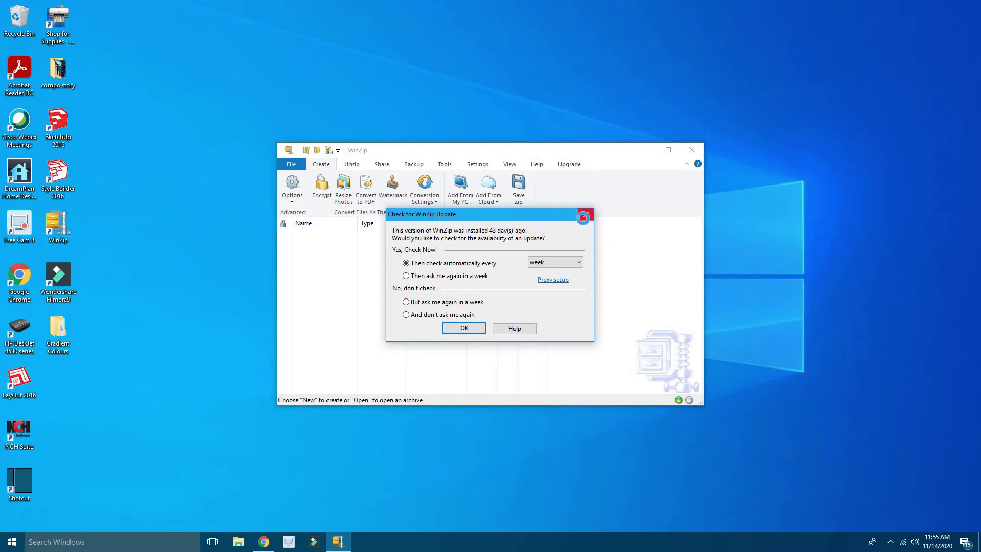
- Dismiss the Check for WinZip Update prompt and move the add-to-archive dialog aside
click(586, 214)
drag(372, 183, 406, 210)
drag(332, 182, 306, 198)
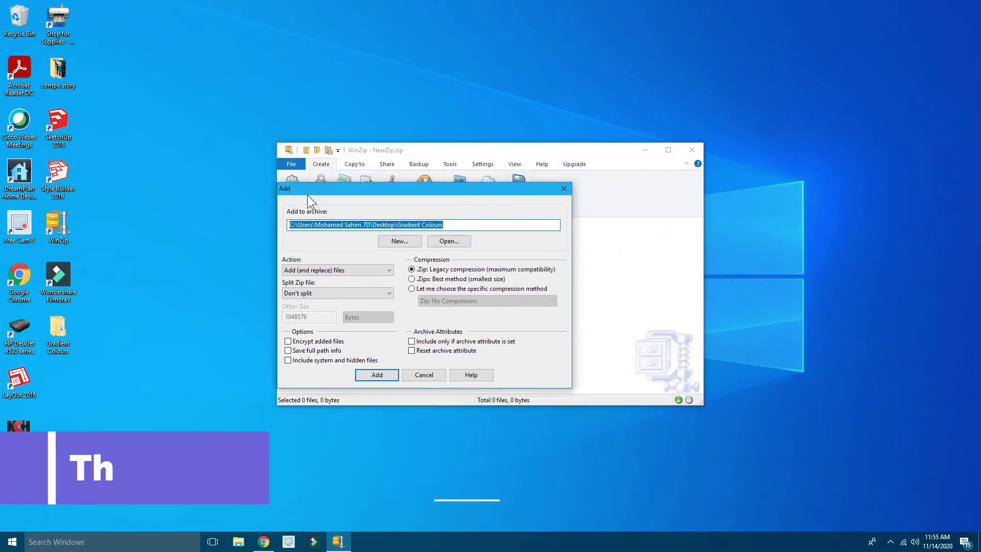
- Create a new archive on the Desktop named 'Gradient Colours' plus the creator's handle
click(393, 241)
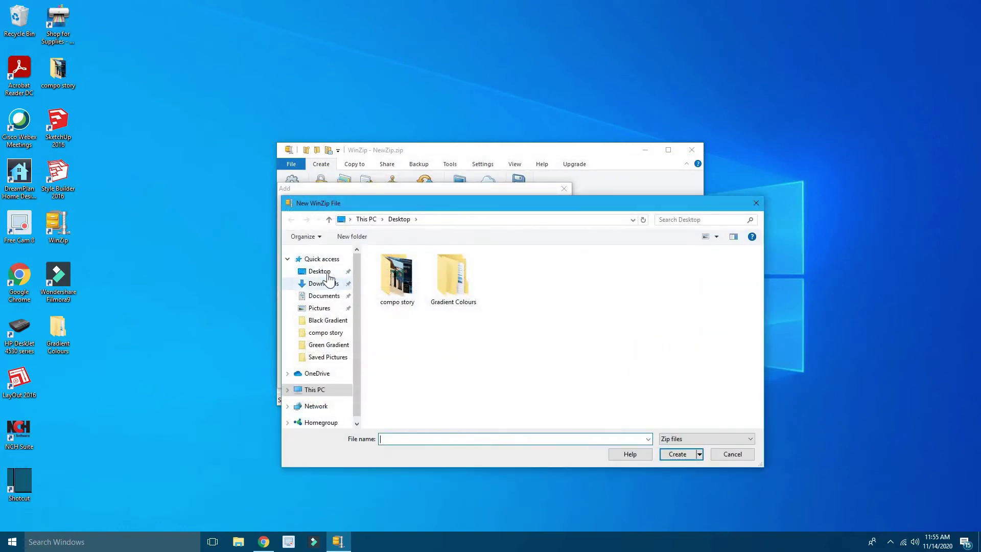
click(328, 275)
drag(307, 203, 179, 155)
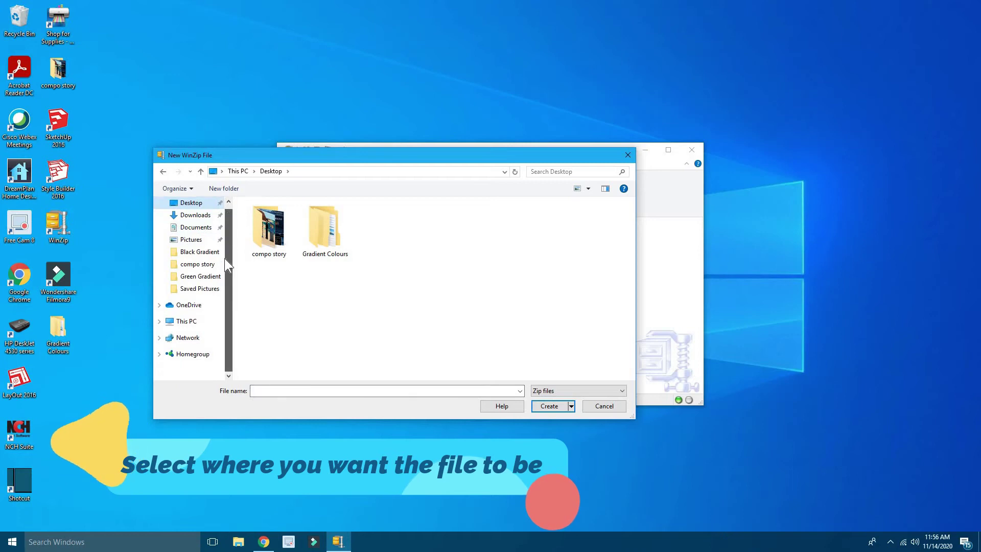
click(279, 390)
text(Gradient C)
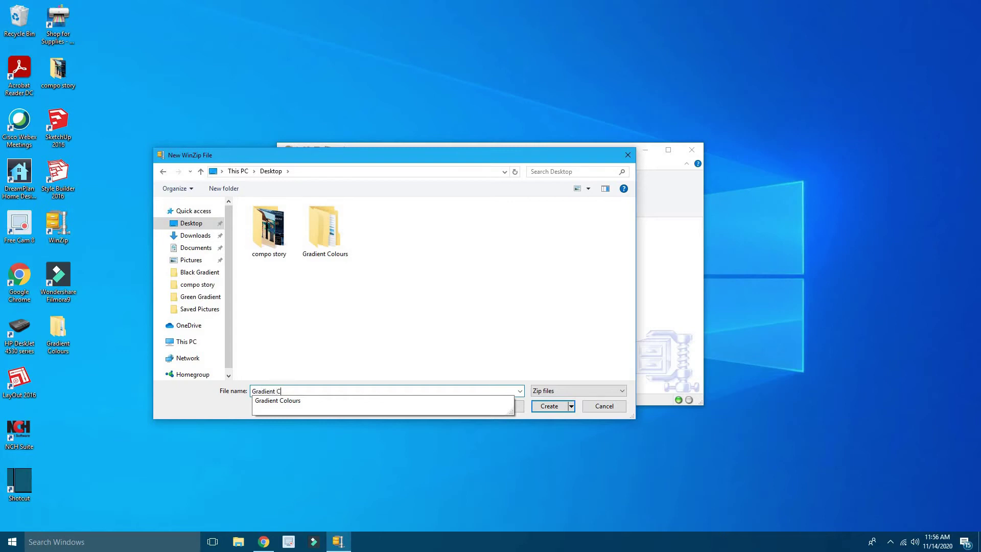
text(olours )
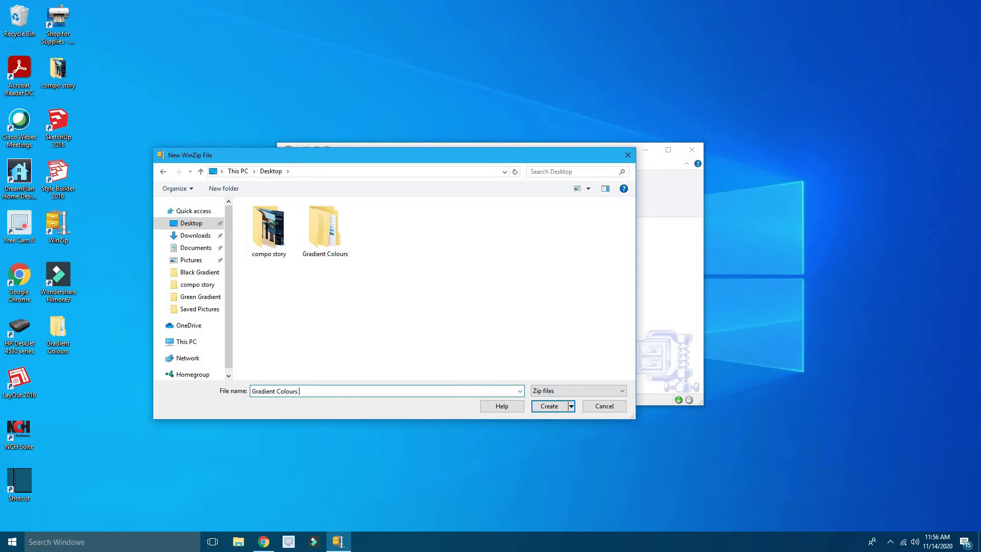
text(@)
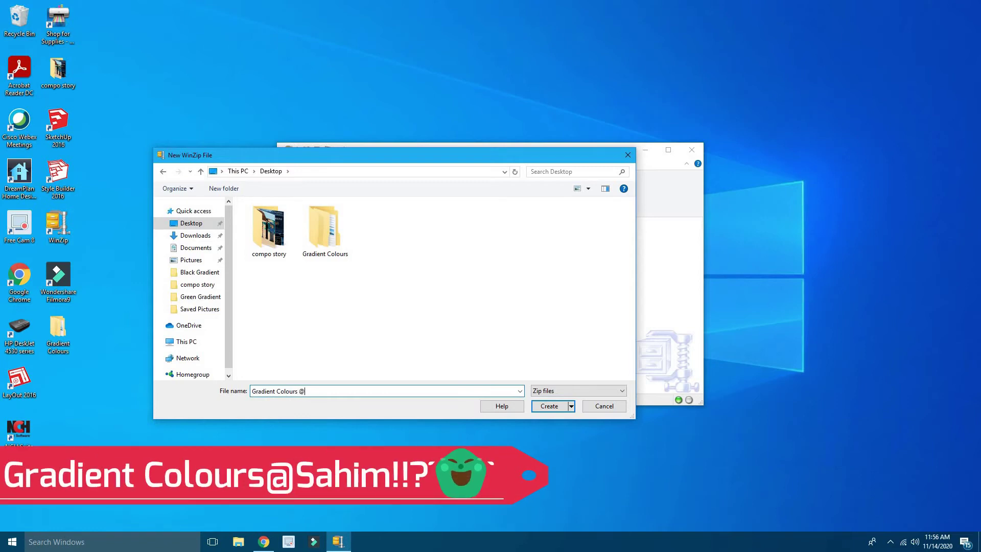
text(Sahim)
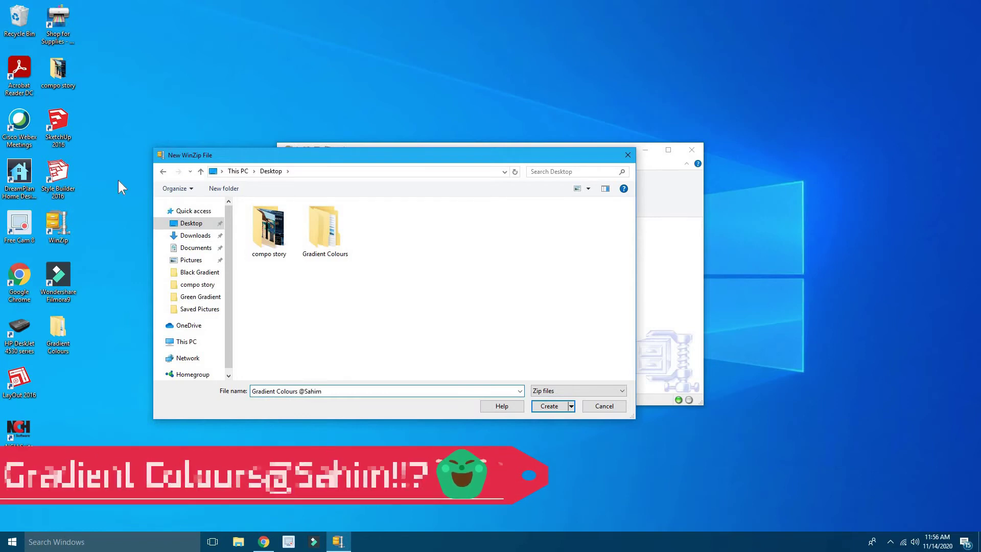
click(556, 405)
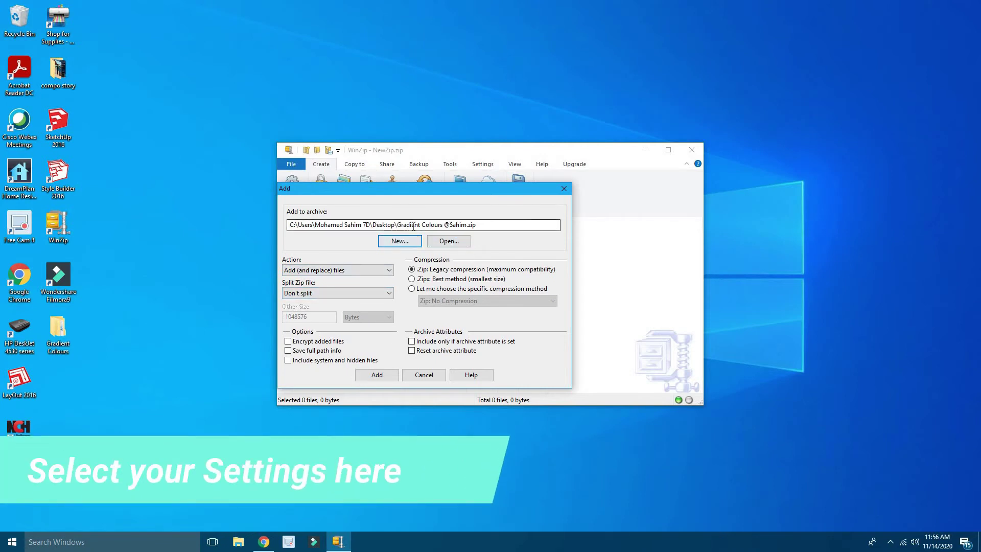
- Add all 28 files, shrinking 837.25 KB to 628.82 KB (25% saving)
click(375, 375)
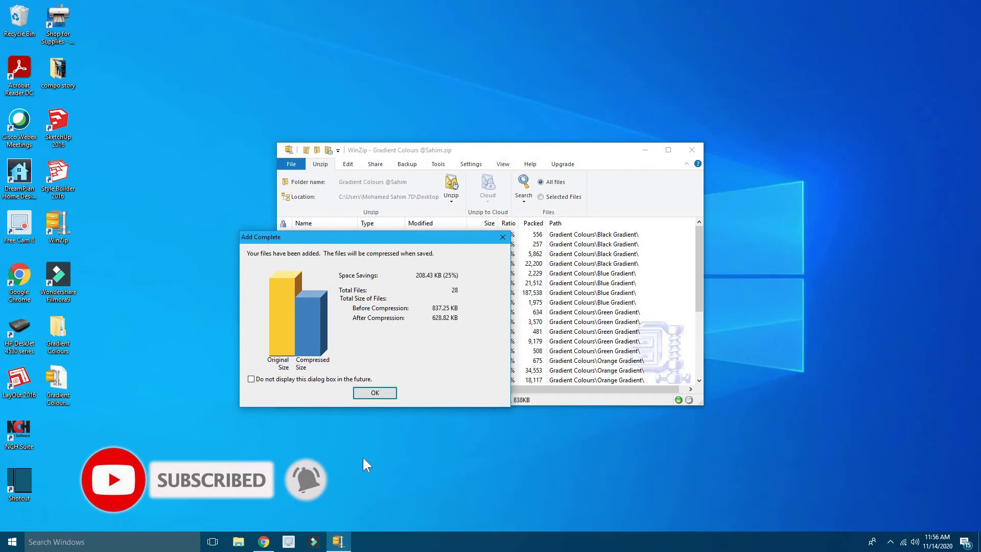
- Close the finished WinZip job window and refresh the desktop
click(375, 393)
right_click(320, 236)
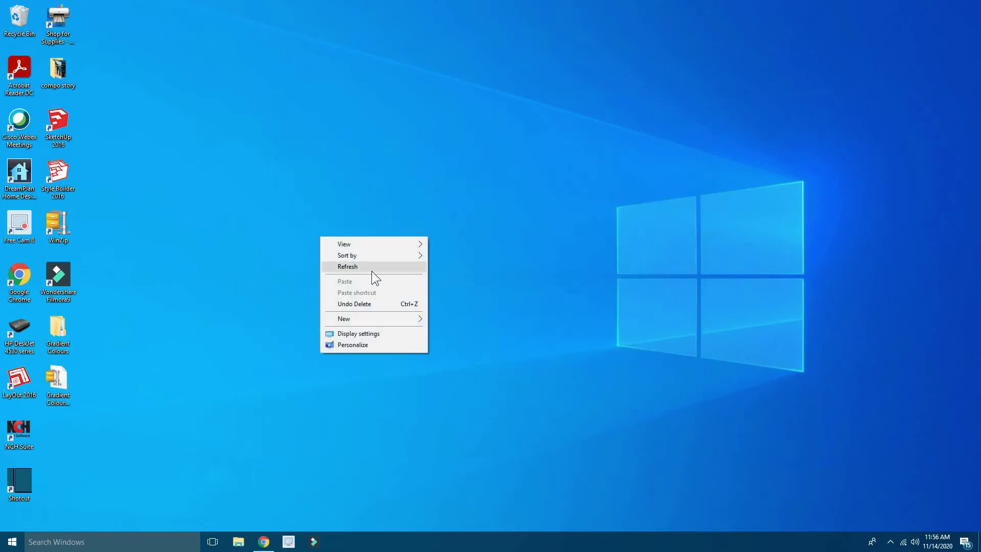
key(Return)
- Drag the new zip icon back beside the Gradient Colours folder and refresh the desktop again
drag(57, 388, 76, 441)
drag(166, 388, 173, 337)
drag(309, 318, 203, 475)
drag(274, 430, 223, 300)
right_click(197, 268)
click(222, 297)
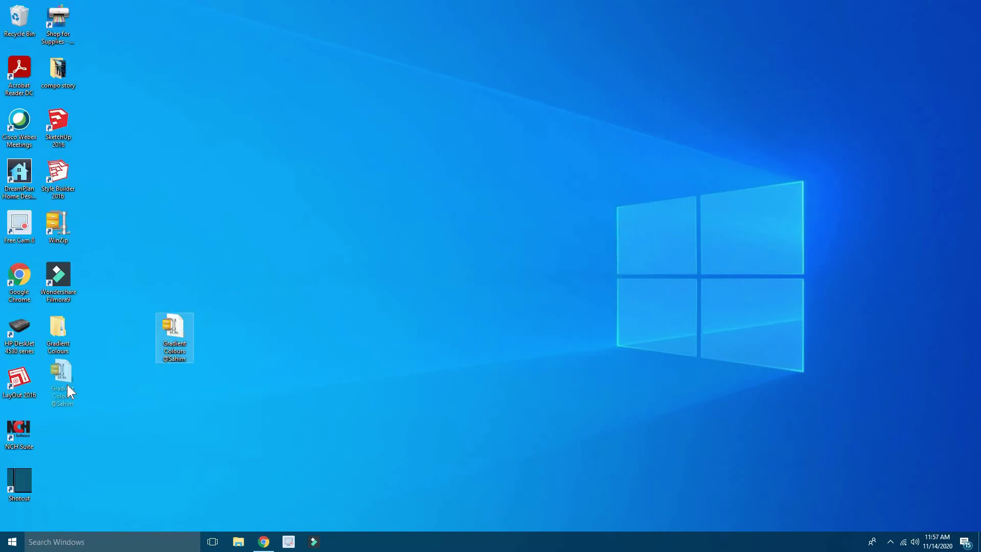
- Start a new Gmail message addressed to the suggested contact
click(257, 537)
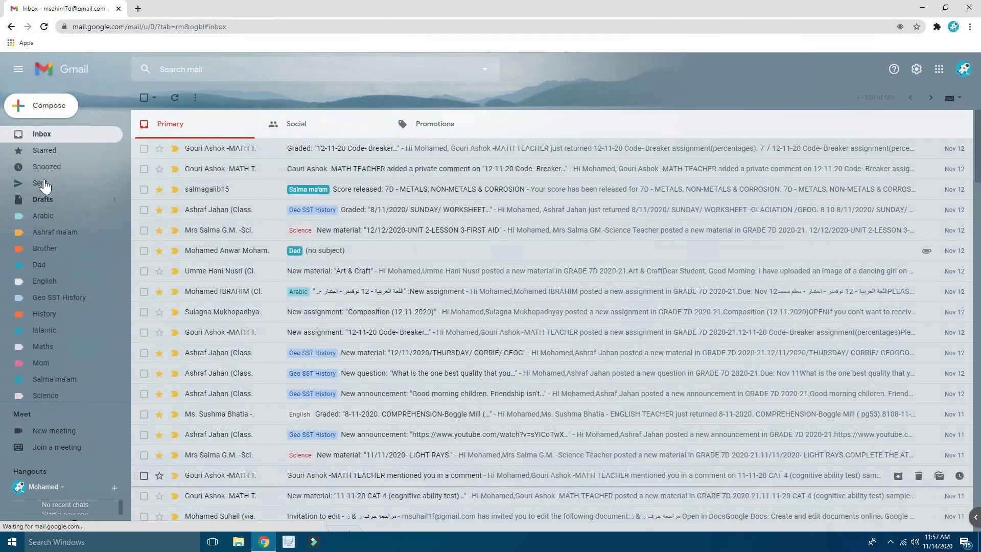
click(60, 108)
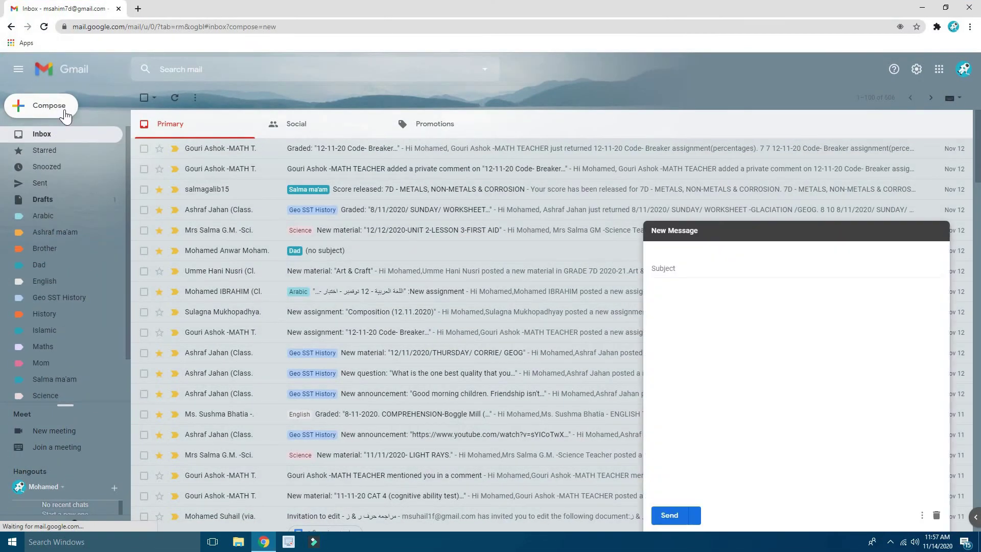
text(sal)
key(Return)
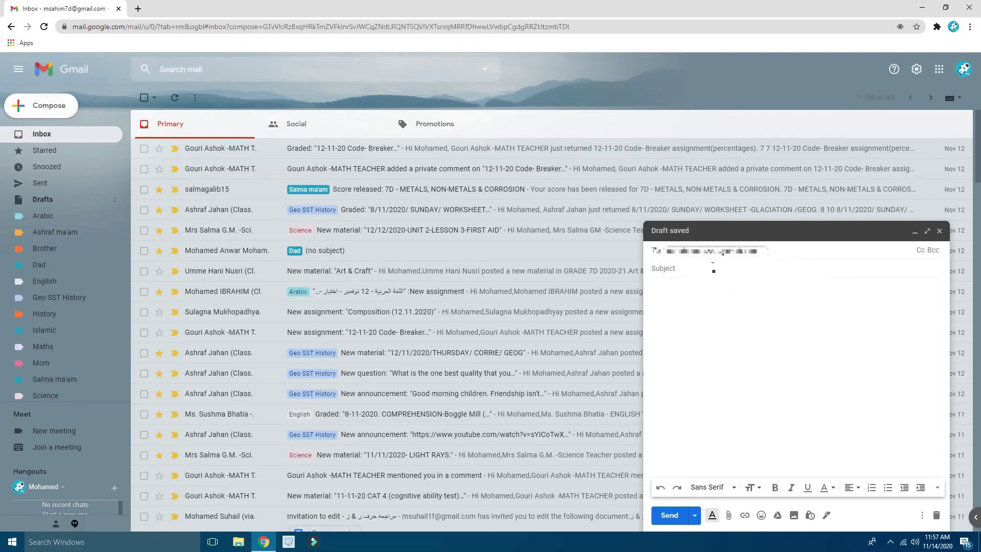
- Enter subject 'Gradient Colour' and body 'Here is the Zip file of the Gradient colours'
click(717, 267)
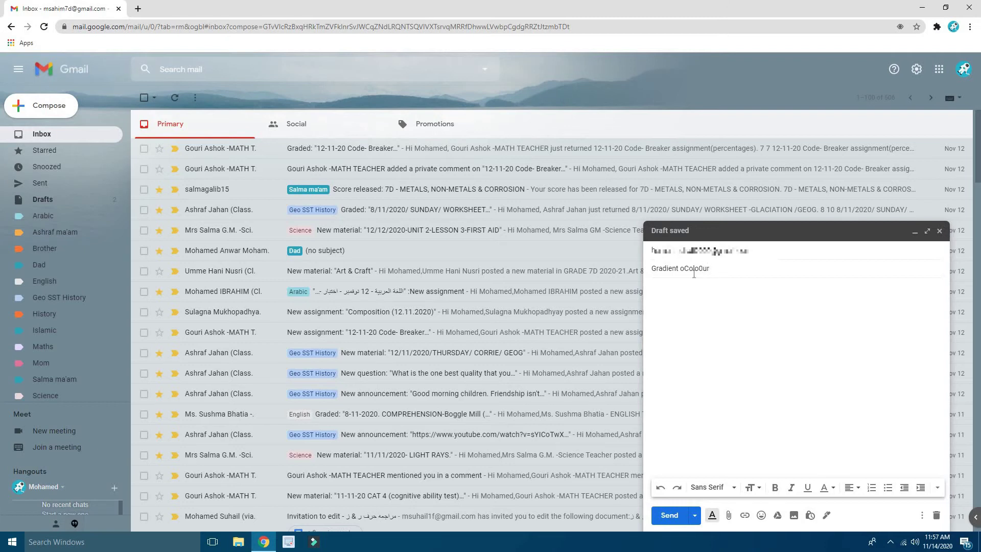
key(BackSpace)
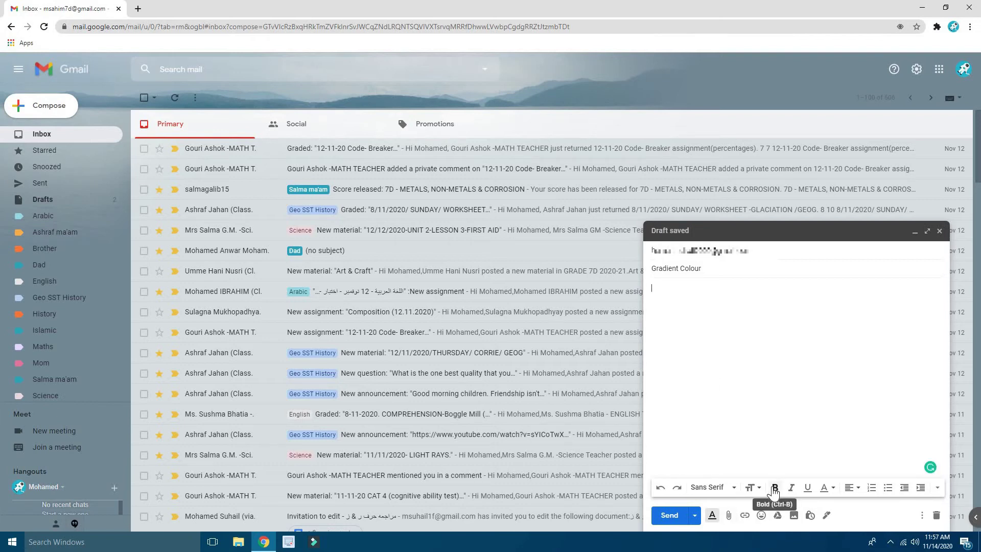
text(Here a)
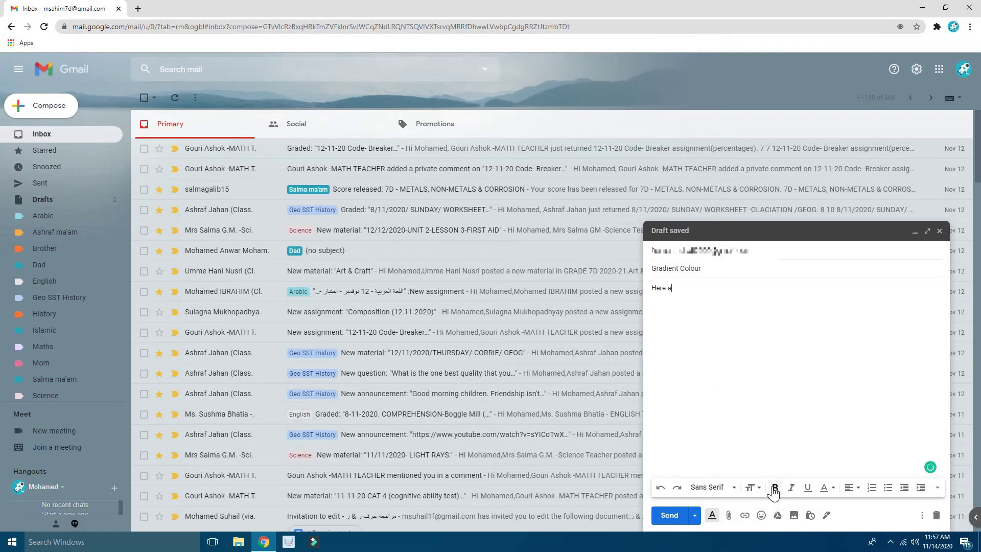
text(re the)
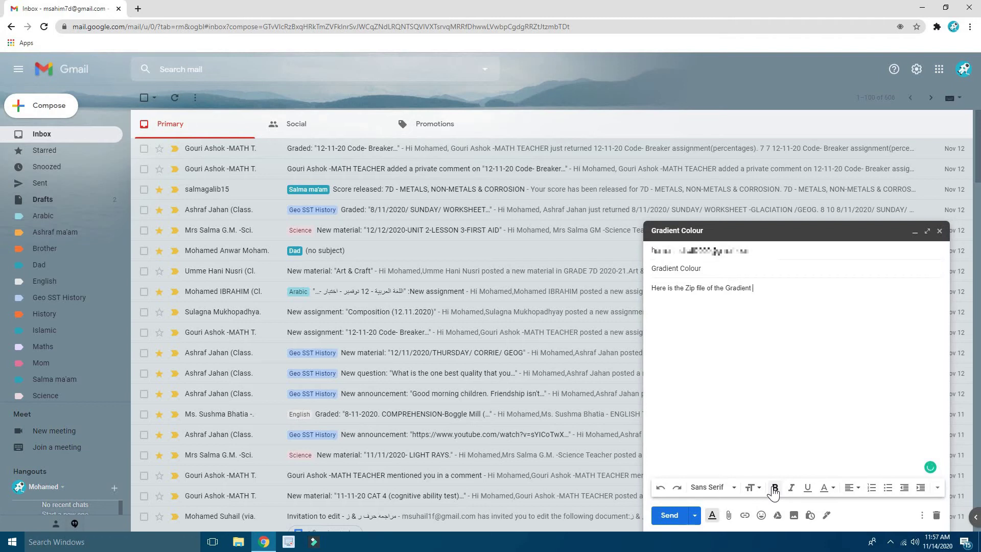
text(rs)
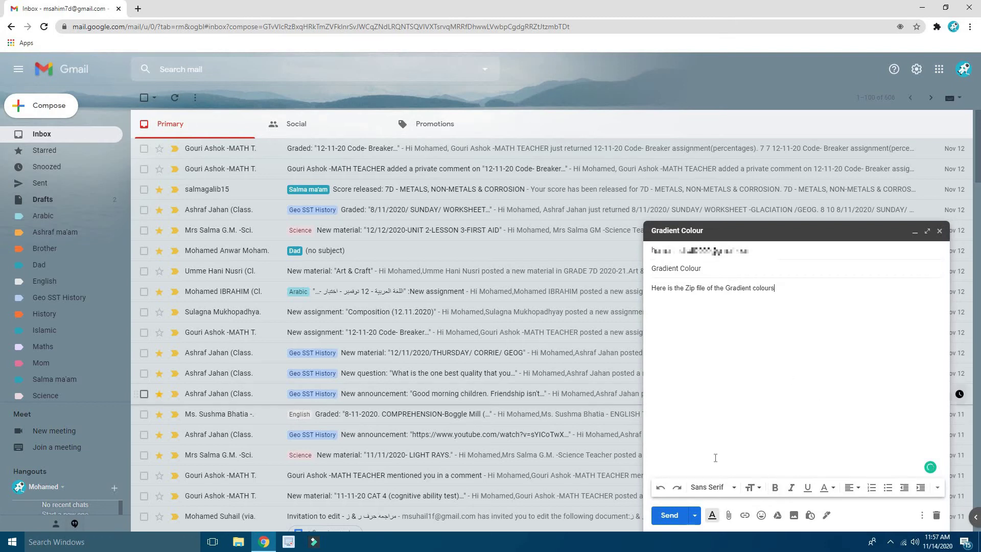
- Attach the Gradient Colours zip from the Desktop and correct 'colours' to 'colors'
click(729, 516)
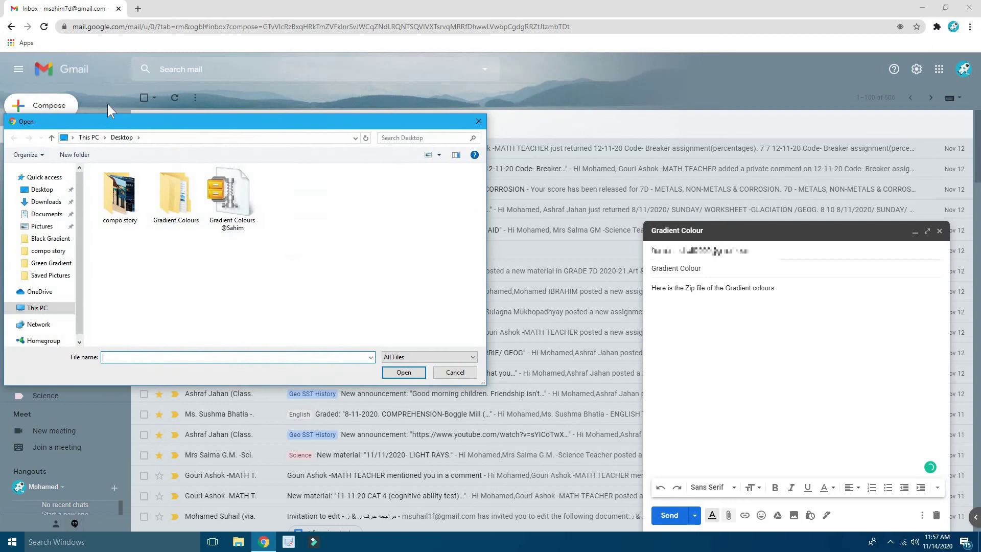
drag(299, 263, 244, 202)
key(Return)
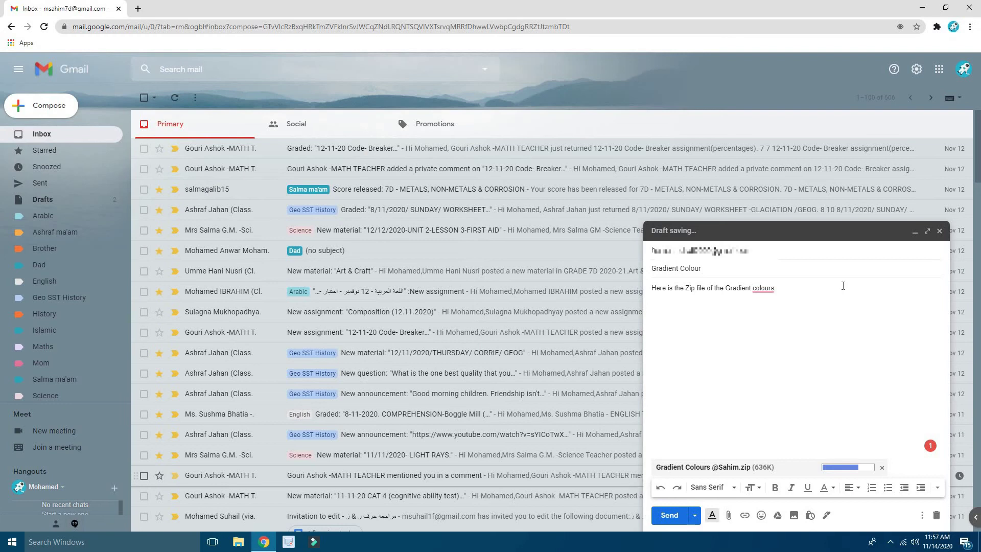
click(762, 287)
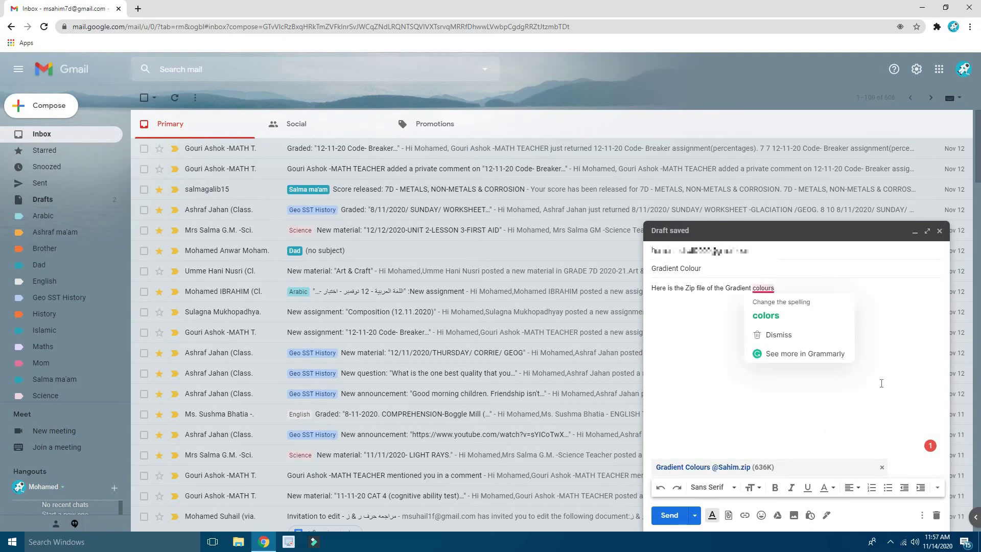
click(787, 318)
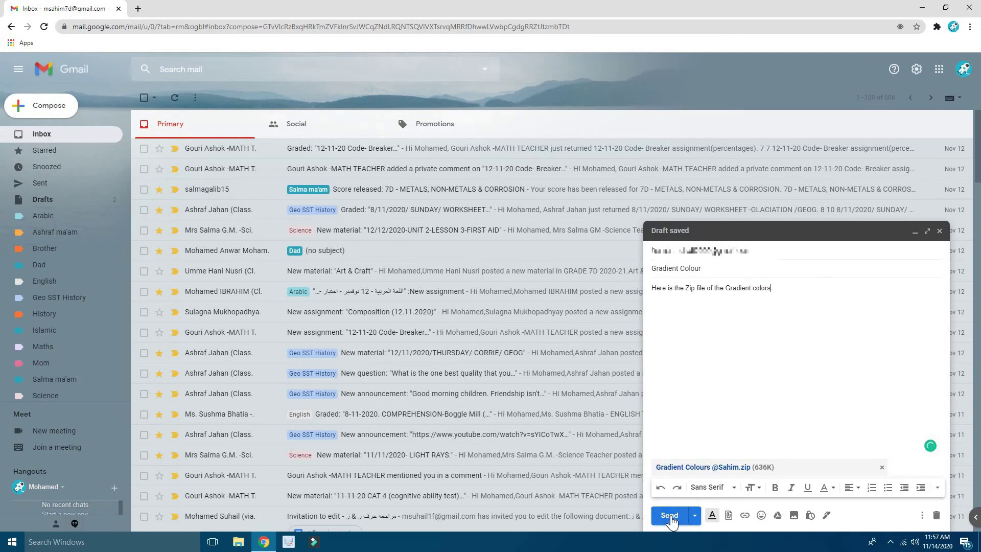
- Send the Gradient Colour email, then open the sent message and preview its zip attachment
click(669, 516)
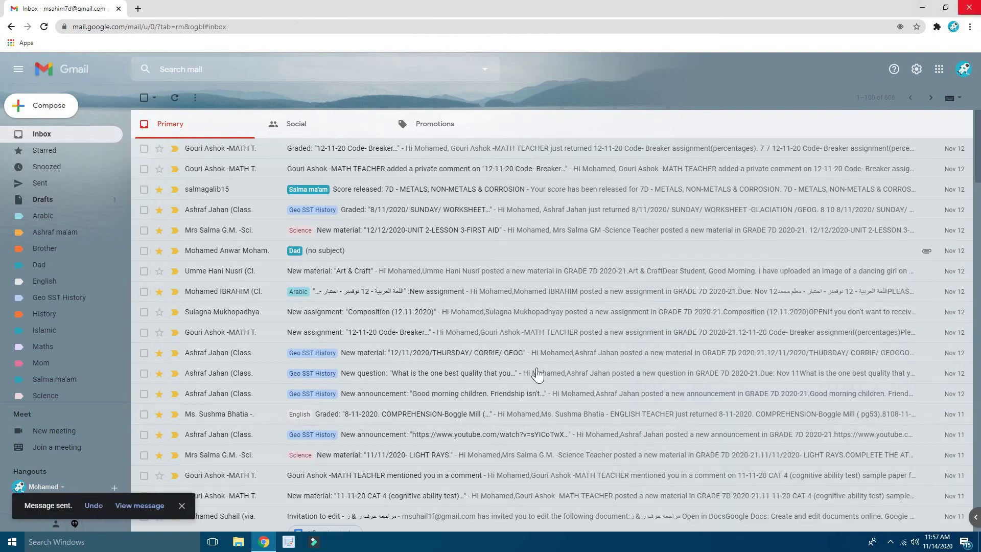
click(146, 499)
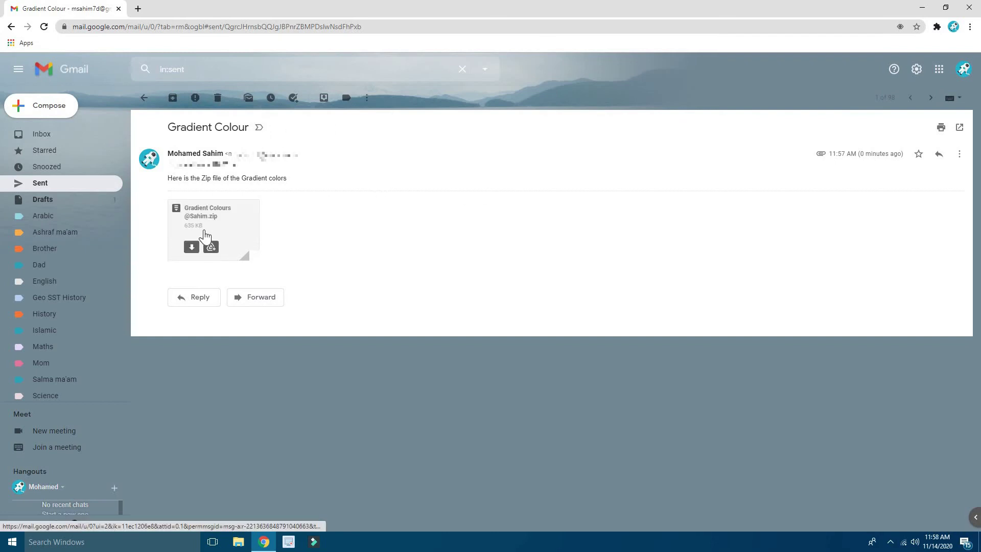
click(214, 217)
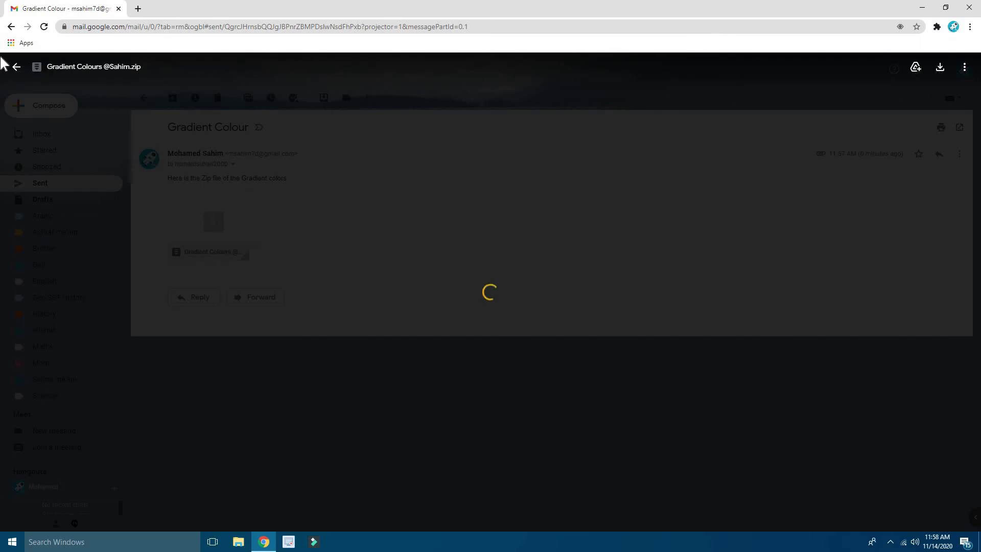
click(15, 67)
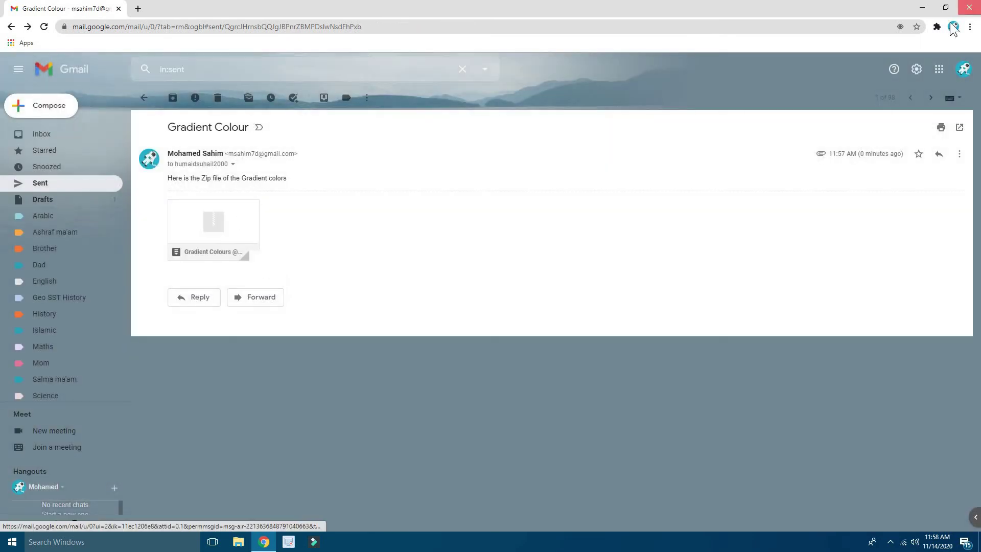
- Show the desktop with Win+D and select the Gradient Colours zip file
key(super+d)
right_click(232, 206)
click(195, 299)
drag(150, 365, 64, 419)
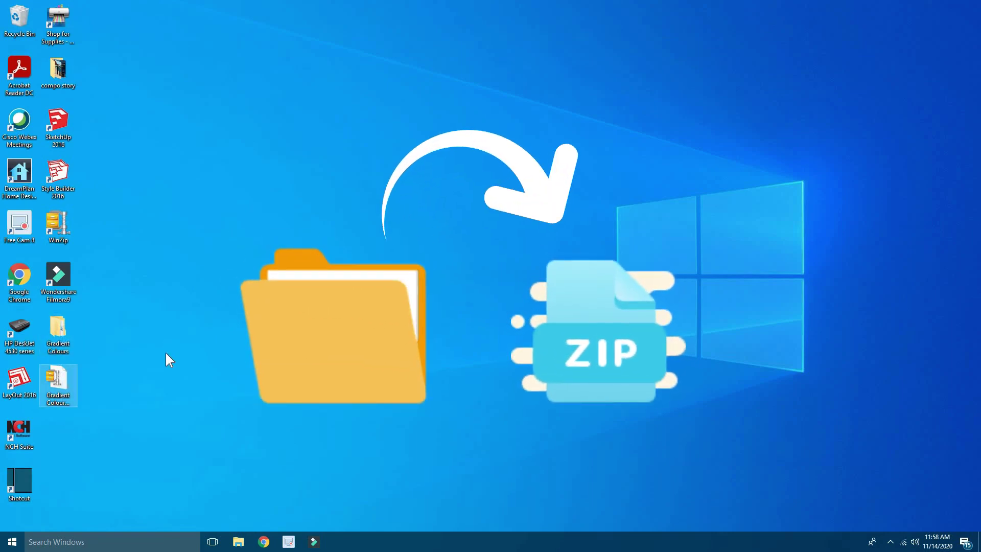